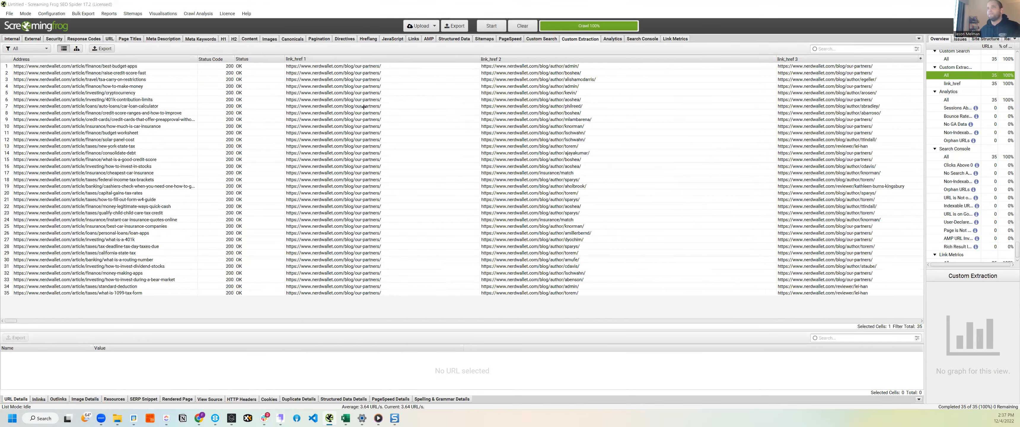
Step: Switch to the nw_example.csv sheet in Excel and try pasting the link_href 1 URLs over the Status Code column from B2
{"action": "key", "text": "alt+Tab"}
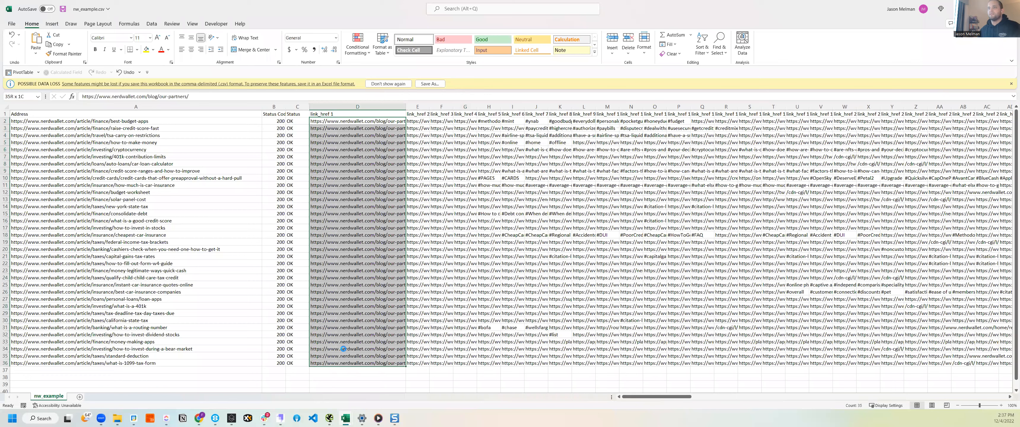
{"action": "key", "text": "ctrl+c"}
{"action": "left_click", "coordinate": [278, 122]}
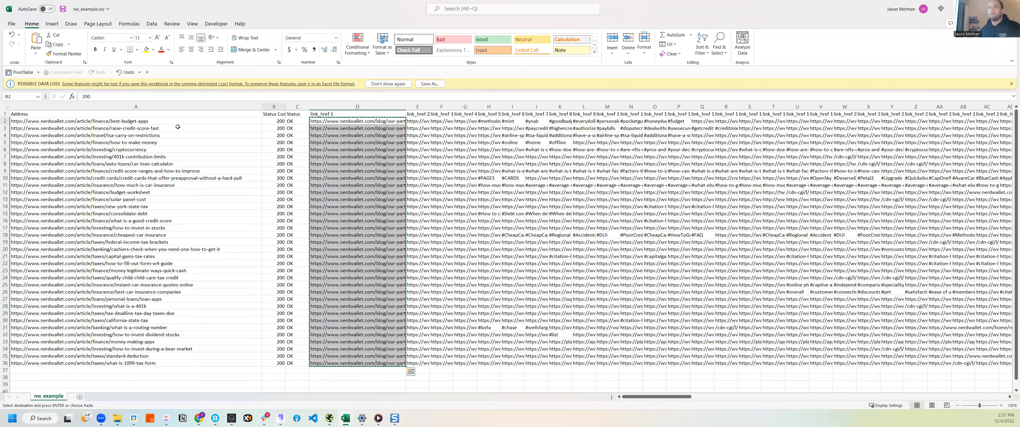
{"action": "key", "text": "ctrl+v"}
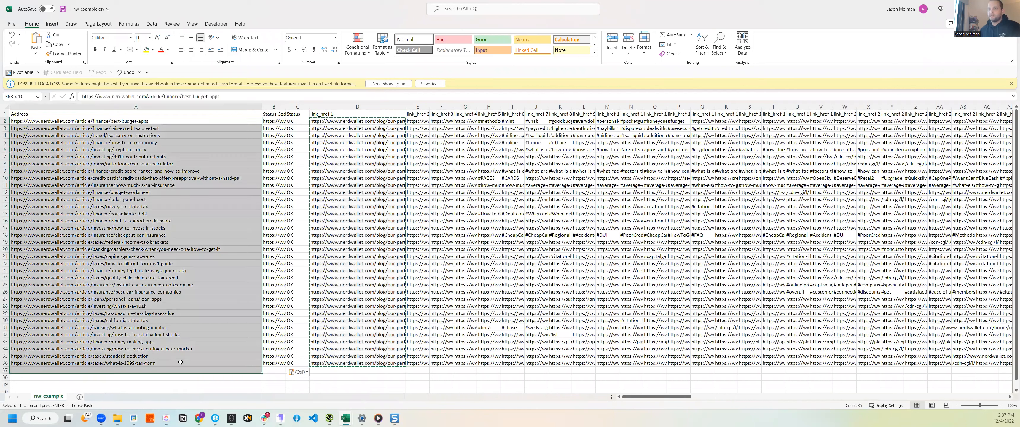
Step: Try appending a copy of the Address URLs directly beneath the existing list, starting at A37
{"action": "left_click_drag", "start_coordinate": [174, 369], "coordinate": [169, 372]}
{"action": "key", "text": "ctrl+c"}
{"action": "left_click", "coordinate": [168, 372]}
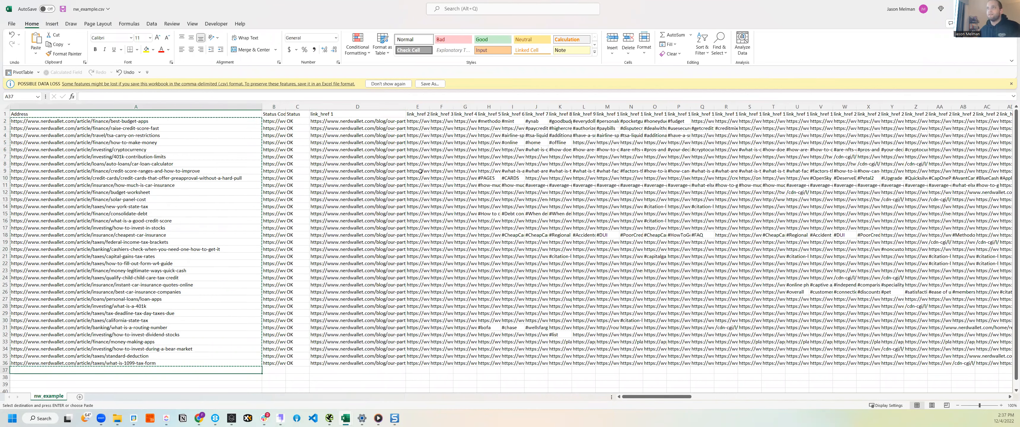
{"action": "key", "text": "ctrl+v"}
Step: Try copying the link_href 2 URLs beneath the pasted link_href 1 values, starting at B37
{"action": "left_click_drag", "start_coordinate": [414, 291], "coordinate": [418, 114]}
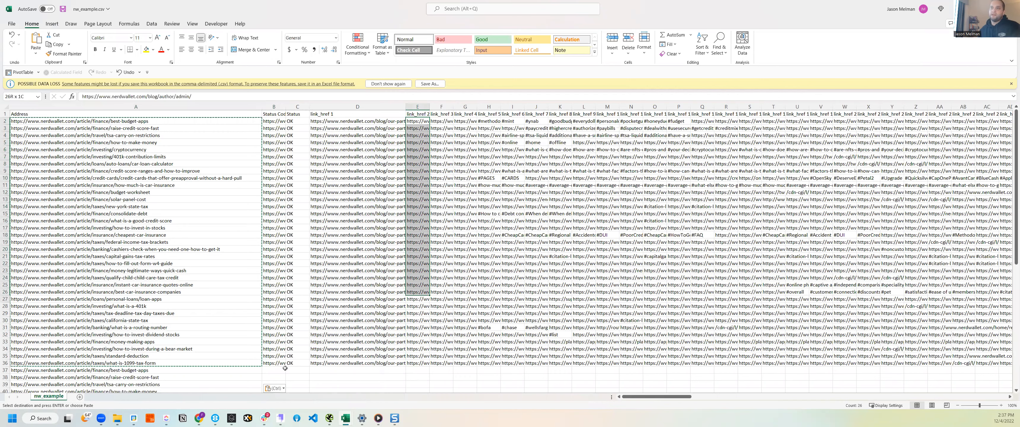
{"action": "key", "text": "ctrl+c"}
{"action": "left_click", "coordinate": [274, 368]}
{"action": "key", "text": "ctrl+v"}
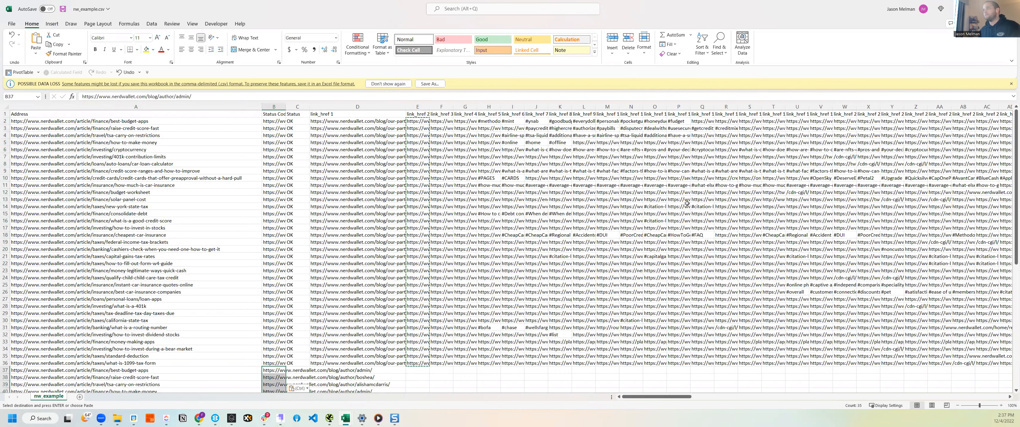
{"action": "left_click_drag", "start_coordinate": [570, 135], "coordinate": [761, 135]}
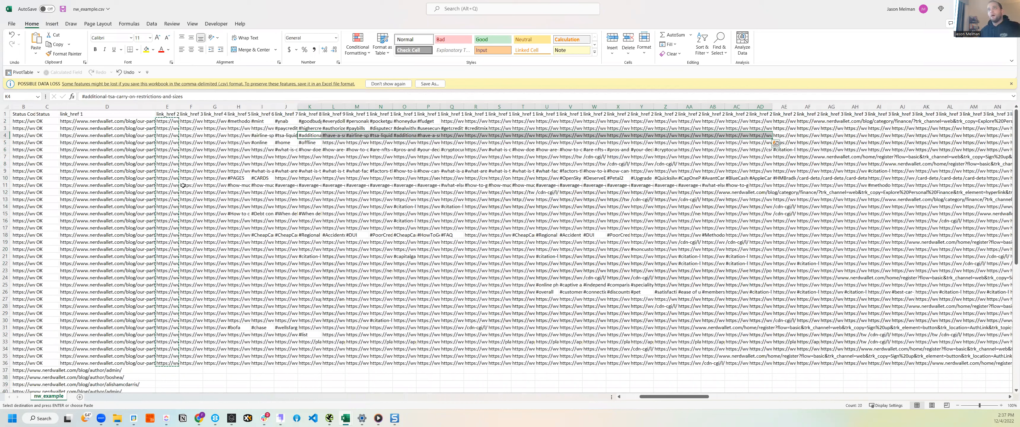
Step: Undo all the manual column stacking and save nw_example.csv
{"action": "key", "text": "ctrl+z"}
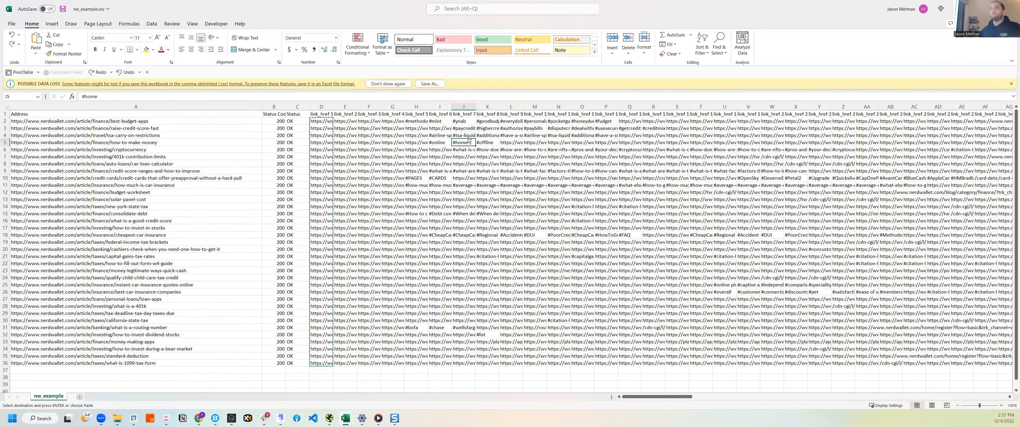
{"action": "key", "text": "ctrl+s"}
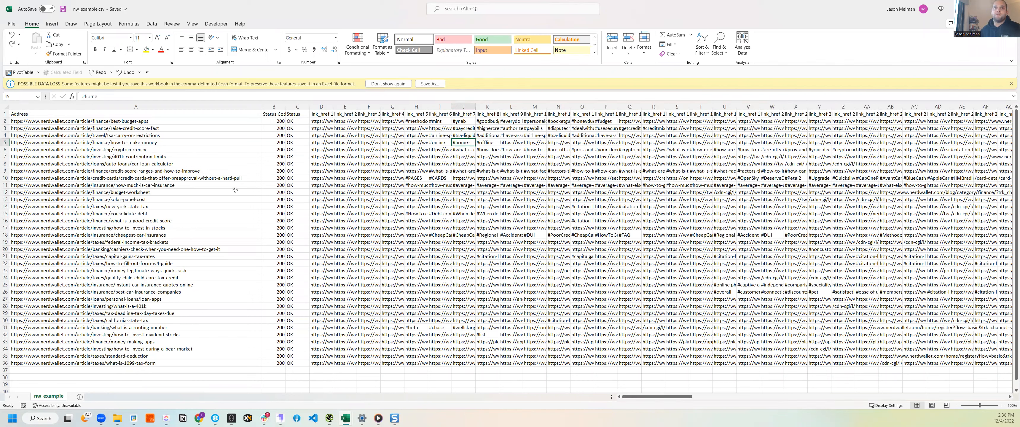
{"action": "left_click", "coordinate": [219, 177]}
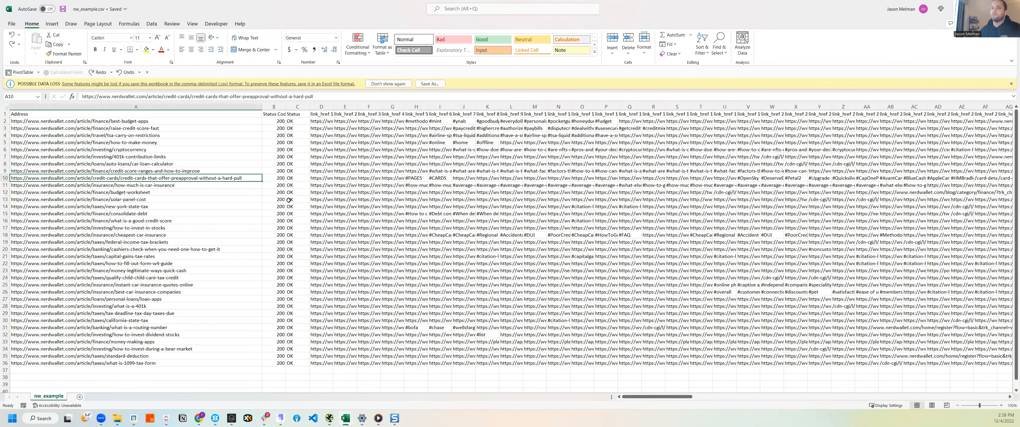
{"action": "key", "text": "ctrl+Up"}
{"action": "key", "text": "Down"}
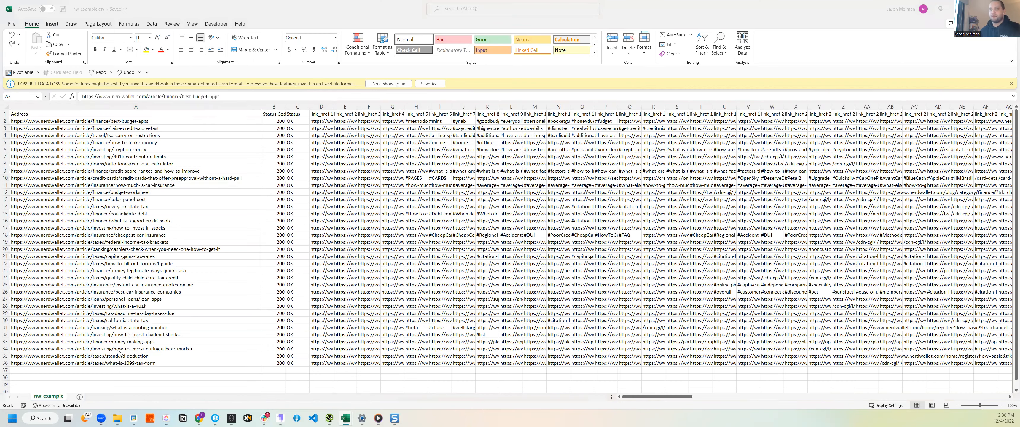
{"action": "key", "text": "alt+Tab"}
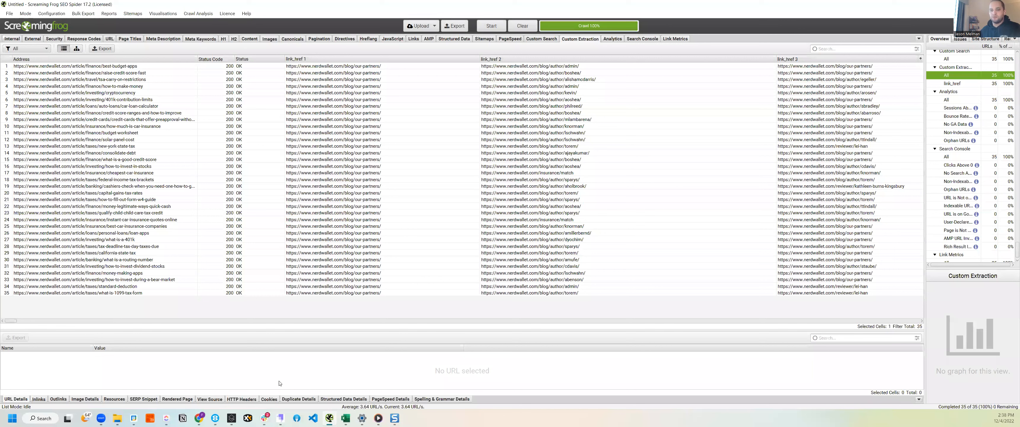
{"action": "left_click", "coordinate": [348, 173]}
Step: Switch to the Rows to Columns Converter page in the browser and copy the required column heading STACK_ID
{"action": "key", "text": "alt+Tab"}
{"action": "mouse_move", "coordinate": [432, 261]}
{"action": "left_mouse_down"}
{"action": "mouse_move", "coordinate": [506, 228]}
{"action": "mouse_move", "coordinate": [440, 272]}
{"action": "left_mouse_up"}
{"action": "left_click", "coordinate": [419, 270]}
{"action": "double_click", "coordinate": [428, 270]}
{"action": "key", "text": "ctrl+c"}
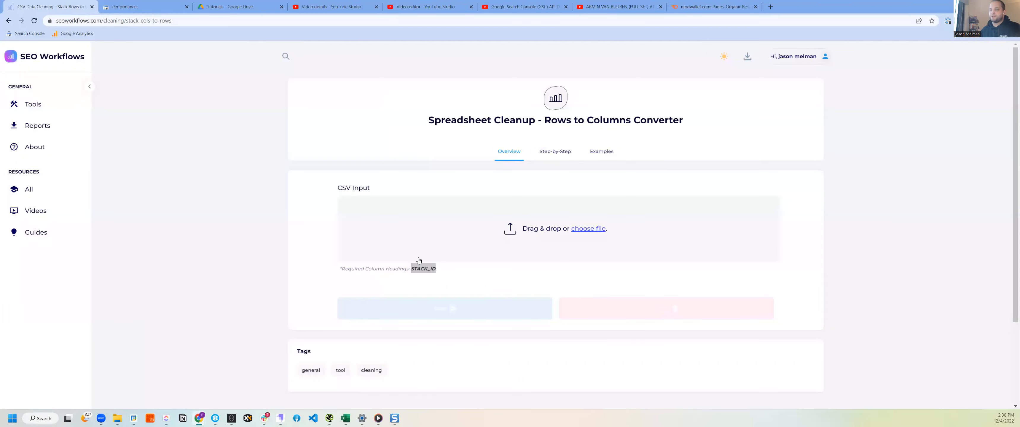
Step: Switch back to Excel, replace the Address header in A1 with STACK_ID, and save nw_example.csv
{"action": "key", "text": "alt+Tab"}
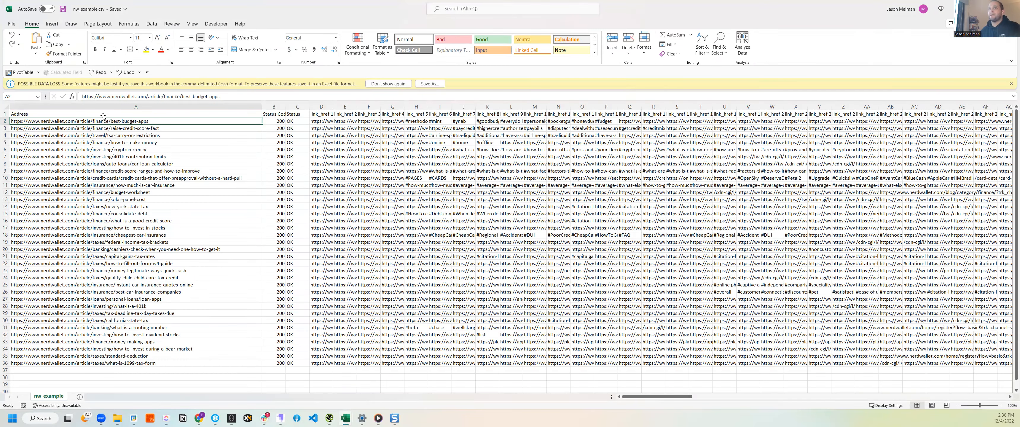
{"action": "left_click", "coordinate": [106, 114]}
{"action": "key", "text": "ctrl+v"}
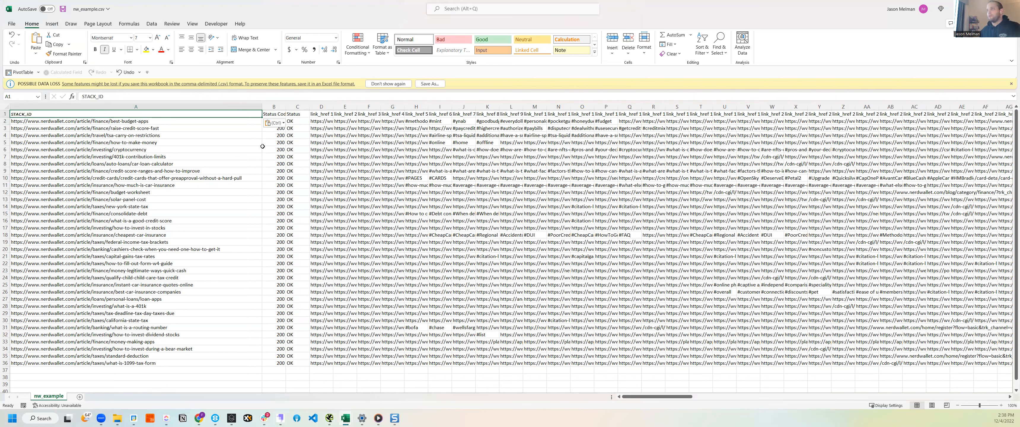
{"action": "key", "text": "ctrl+s"}
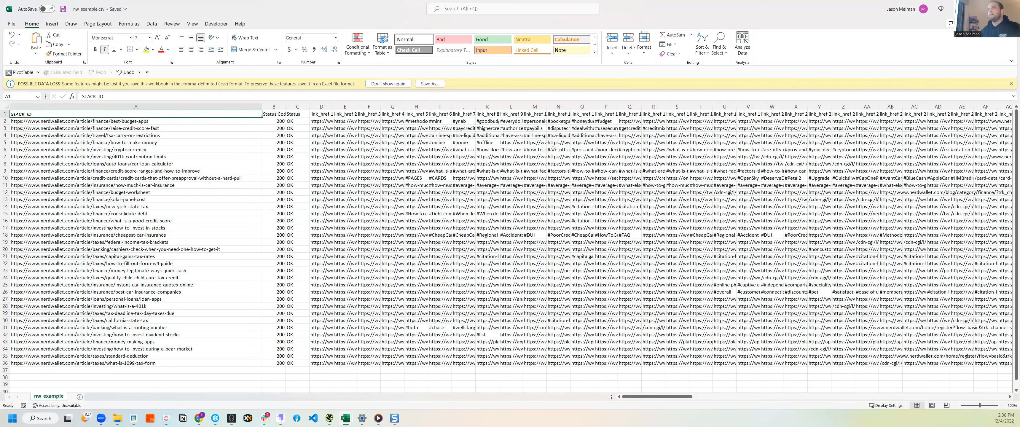
{"action": "left_click_drag", "start_coordinate": [274, 127], "coordinate": [668, 146]}
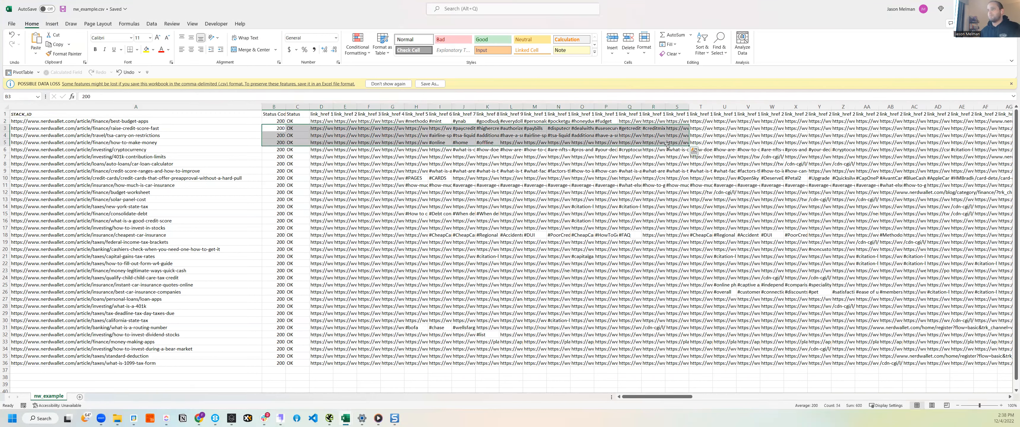
{"action": "left_click", "coordinate": [365, 243]}
Step: Switch to the converter page in the browser and load nw_example.csv from the Desktop as the CSV input
{"action": "key", "text": "alt+Tab"}
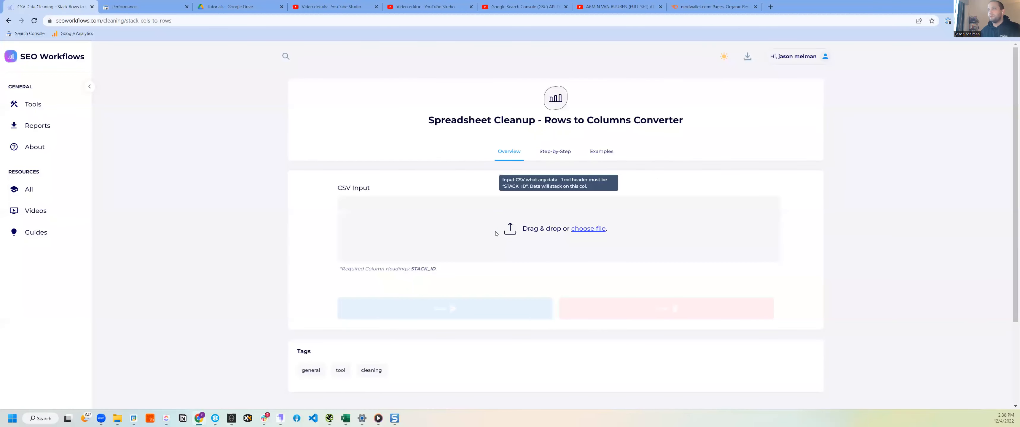
{"action": "left_click", "coordinate": [500, 231]}
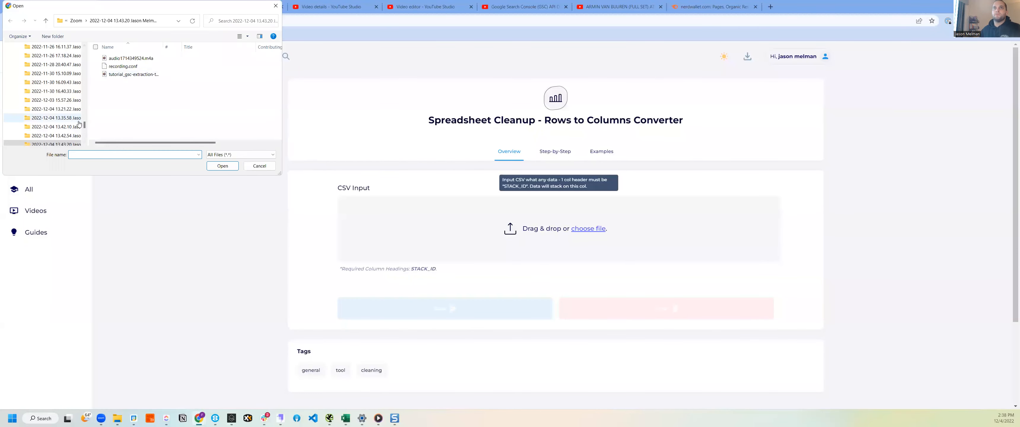
{"action": "scroll", "coordinate": [35, 87], "scroll_direction": "up", "scroll_amount": 10}
{"action": "left_click", "coordinate": [33, 82]}
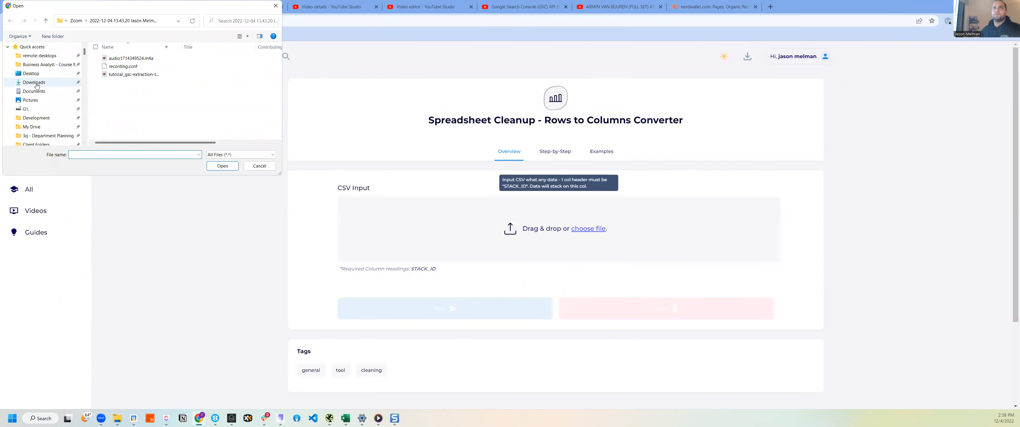
{"action": "left_click_drag", "start_coordinate": [85, 127], "coordinate": [85, 50]}
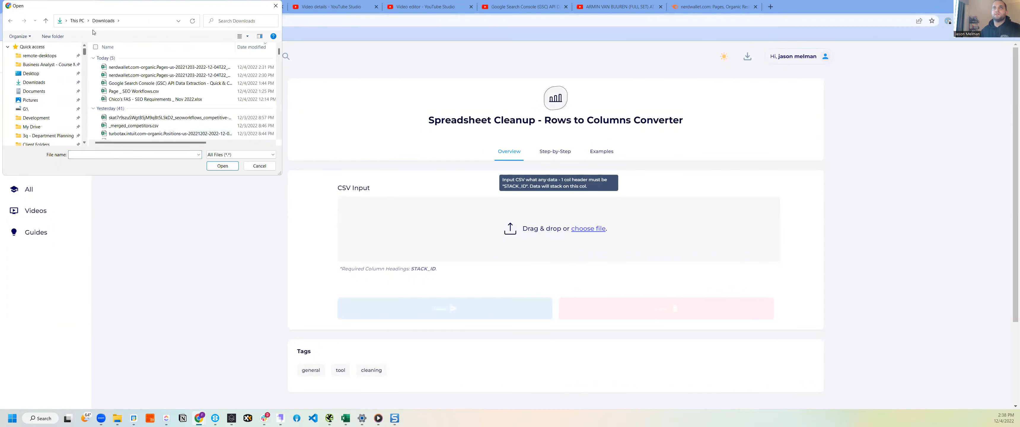
{"action": "left_click", "coordinate": [42, 74]}
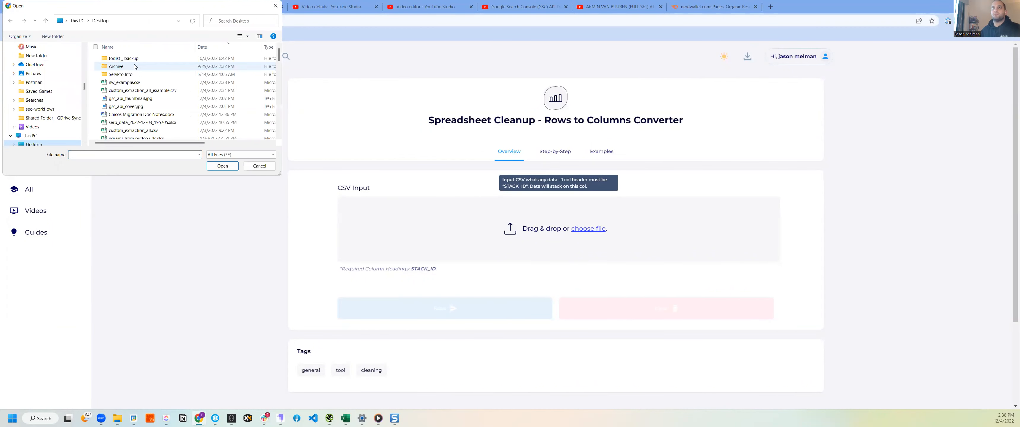
{"action": "left_click", "coordinate": [133, 82]}
{"action": "double_click", "coordinate": [134, 83]}
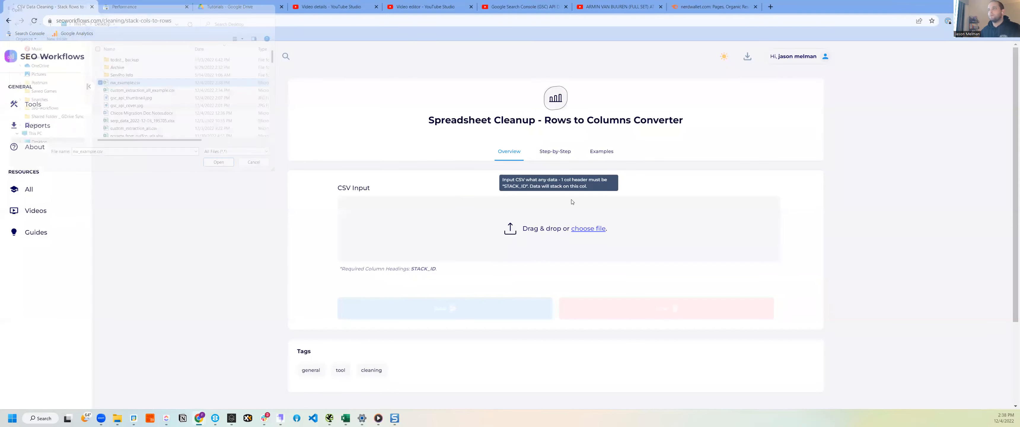
Step: Run the conversion and open the resulting cols-to-rows file from the site's downloads
{"action": "left_click", "coordinate": [491, 312]}
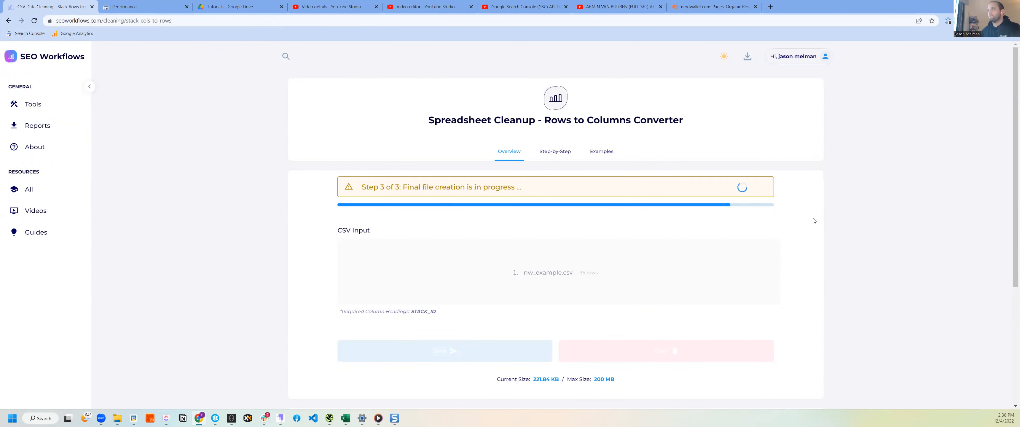
{"action": "left_click", "coordinate": [752, 59]}
{"action": "left_click", "coordinate": [807, 119]}
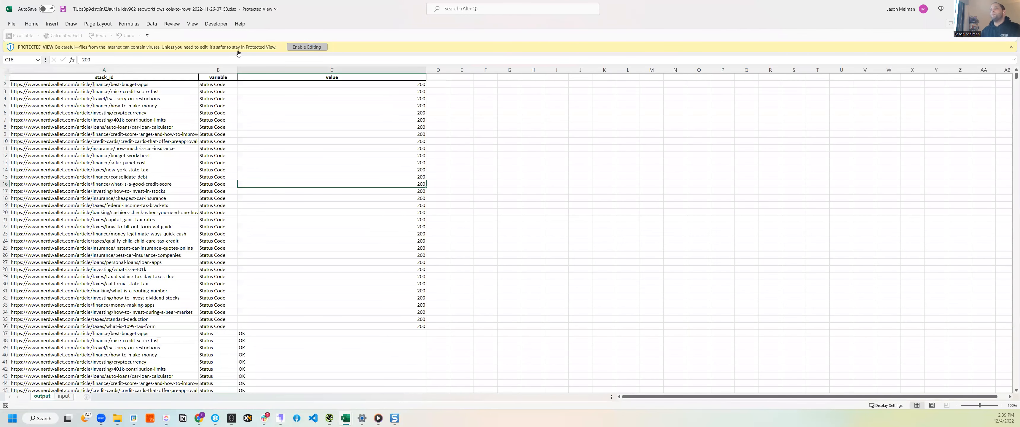
Step: Enable editing in the output workbook and turn the stack_id, variable and value data into a table with headers
{"action": "left_click", "coordinate": [312, 48]}
{"action": "left_click_drag", "start_coordinate": [213, 106], "coordinate": [218, 124]}
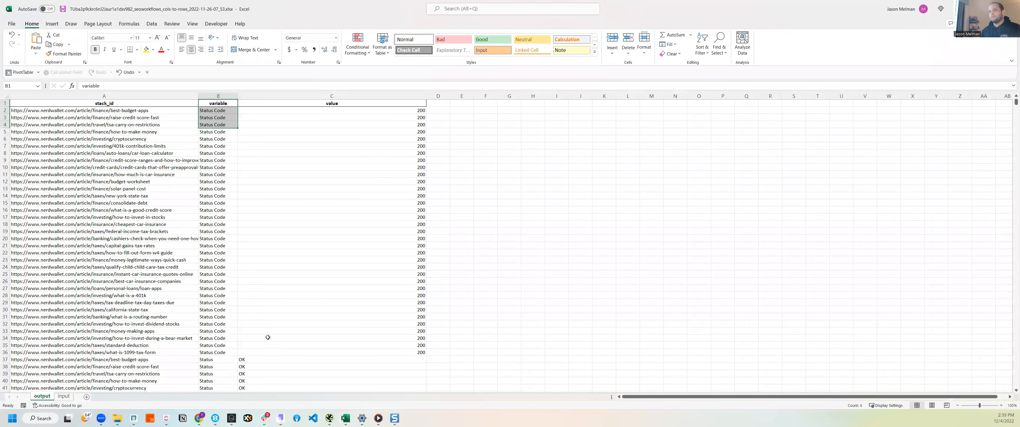
{"action": "left_click", "coordinate": [217, 367]}
{"action": "left_click", "coordinate": [128, 102]}
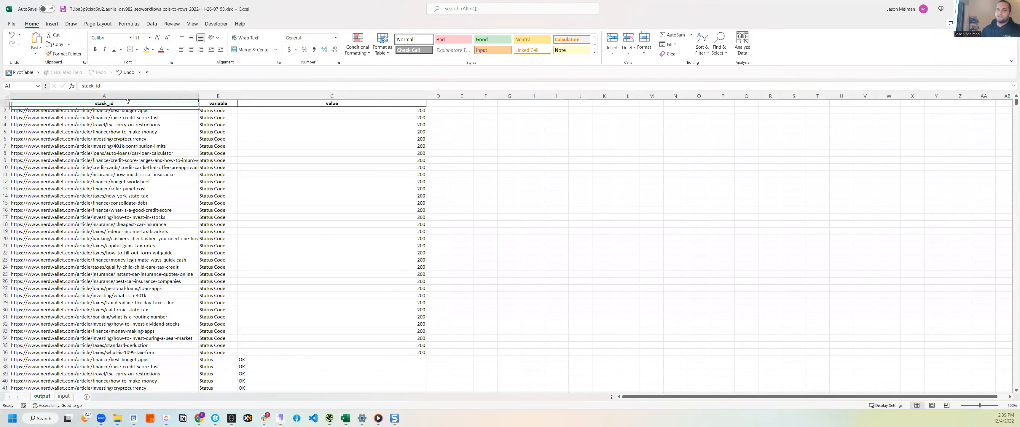
{"action": "key", "text": "ctrl+t"}
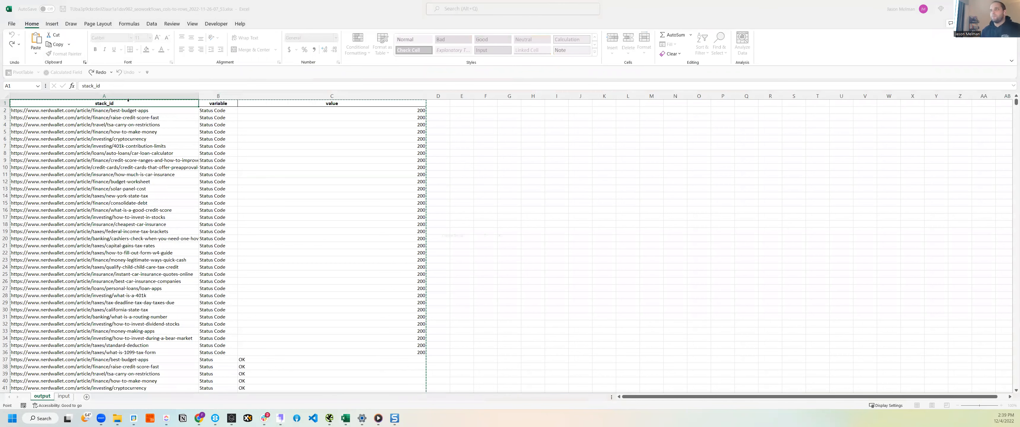
{"action": "key", "text": "Return"}
{"action": "left_click", "coordinate": [248, 124]}
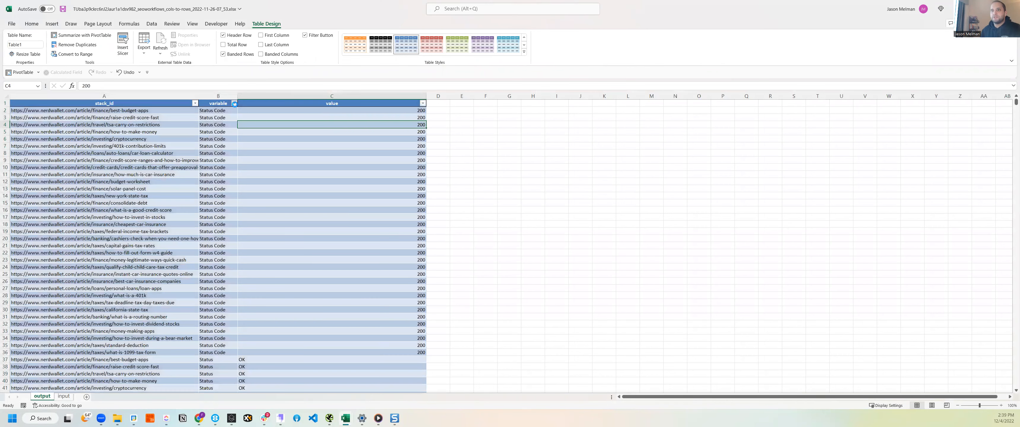
Step: Filter the variable column to show only Status and Status Code
{"action": "left_click", "coordinate": [234, 103]}
{"action": "left_click", "coordinate": [176, 193]}
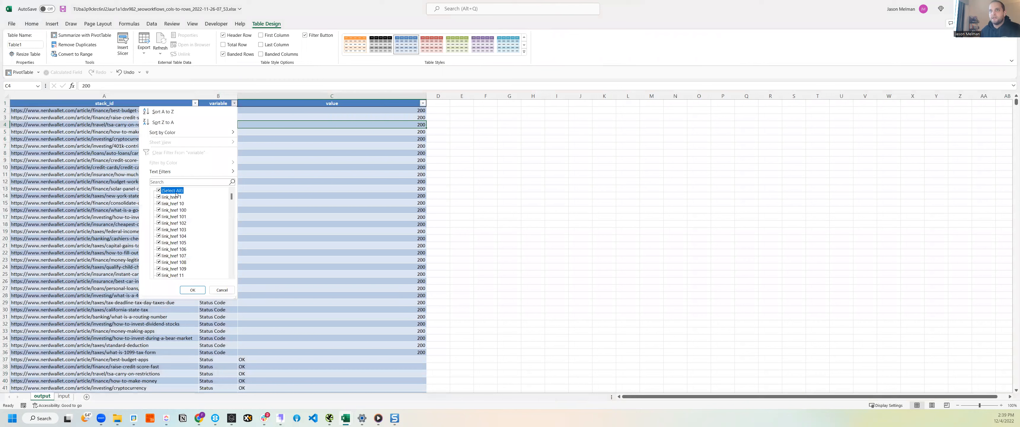
{"action": "left_click_drag", "start_coordinate": [232, 196], "coordinate": [236, 289]}
{"action": "left_click", "coordinate": [163, 269]}
{"action": "left_click", "coordinate": [171, 275]}
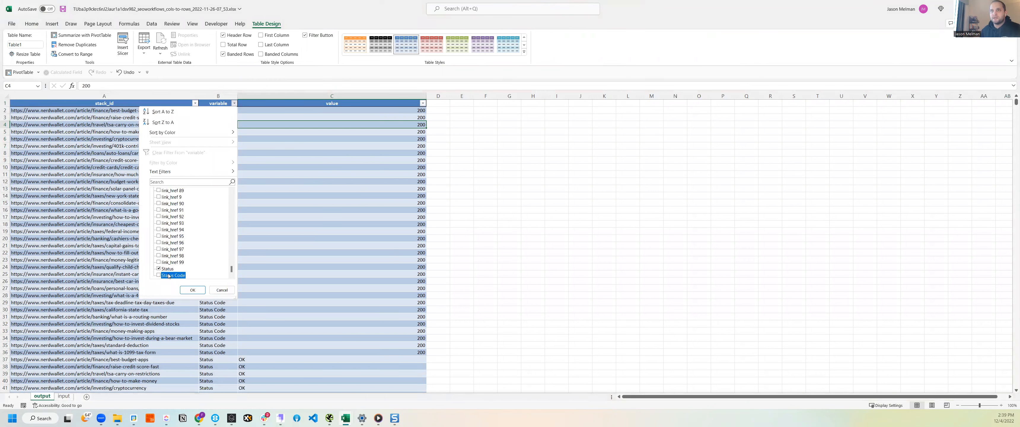
{"action": "left_click", "coordinate": [192, 290]}
Step: Delete the contents of all the filtered Status and Status Code rows in the table
{"action": "left_click", "coordinate": [134, 118]}
{"action": "key", "text": "ctrl+a"}
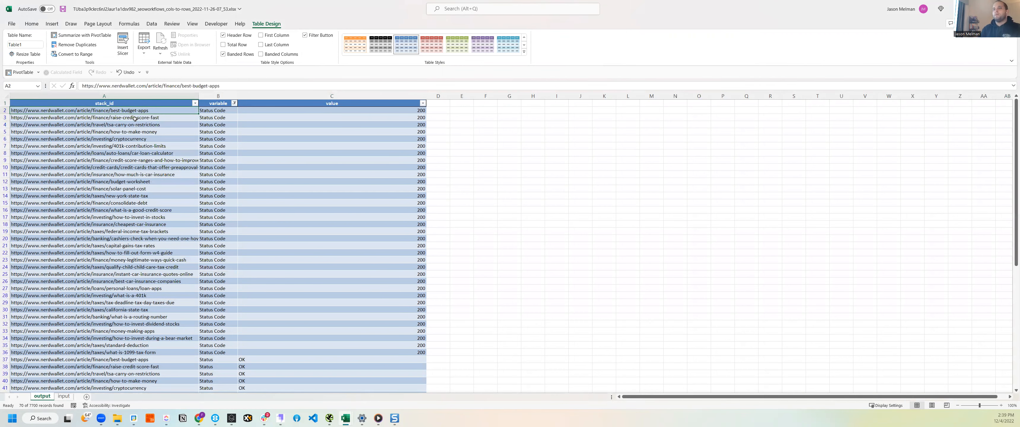
{"action": "scroll", "coordinate": [135, 119], "scroll_direction": "down", "scroll_amount": 8}
{"action": "key", "text": "Delete"}
{"action": "key", "text": "ctrl+Home"}
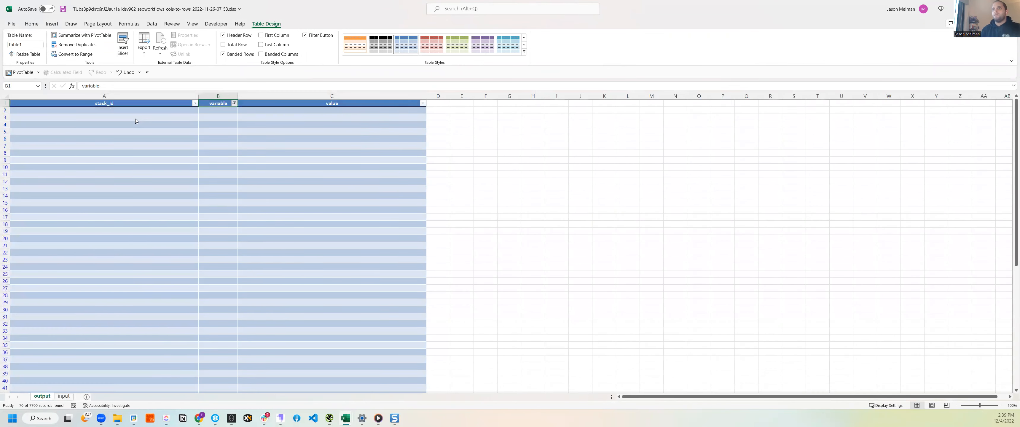
Step: Clear the filter on the variable column and sort that column A to Z
{"action": "key", "text": "Right"}
{"action": "key", "text": "alt+Down"}
{"action": "key", "text": "Escape"}
{"action": "key", "text": "alt+Down"}
{"action": "key", "text": "c"}
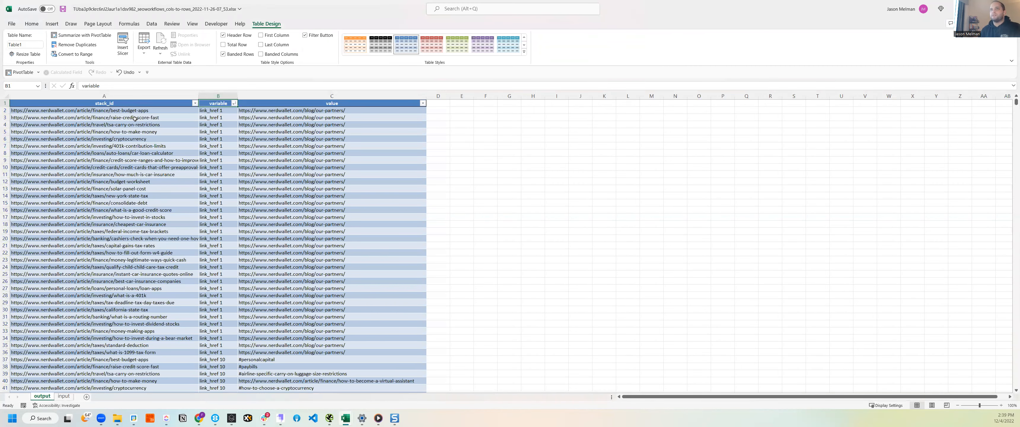
Step: Delete all the blank rows below the last link_href 99 row of the output sheet
{"action": "key", "text": "ctrl+Down"}
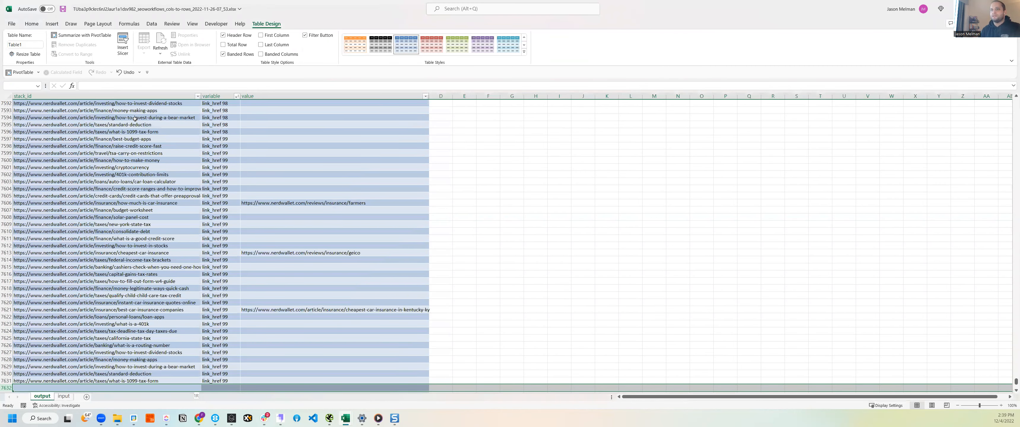
{"action": "key", "text": "ctrl+shift+Down"}
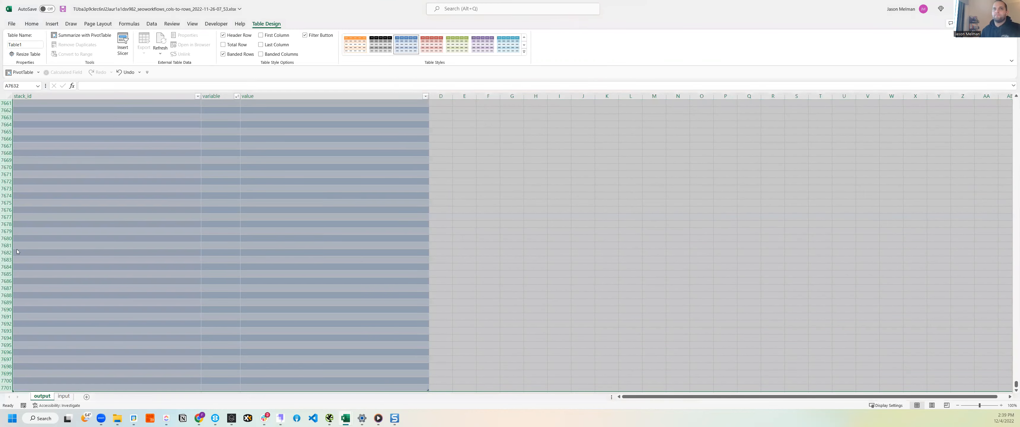
{"action": "right_click", "coordinate": [8, 181]}
{"action": "left_click", "coordinate": [27, 266]}
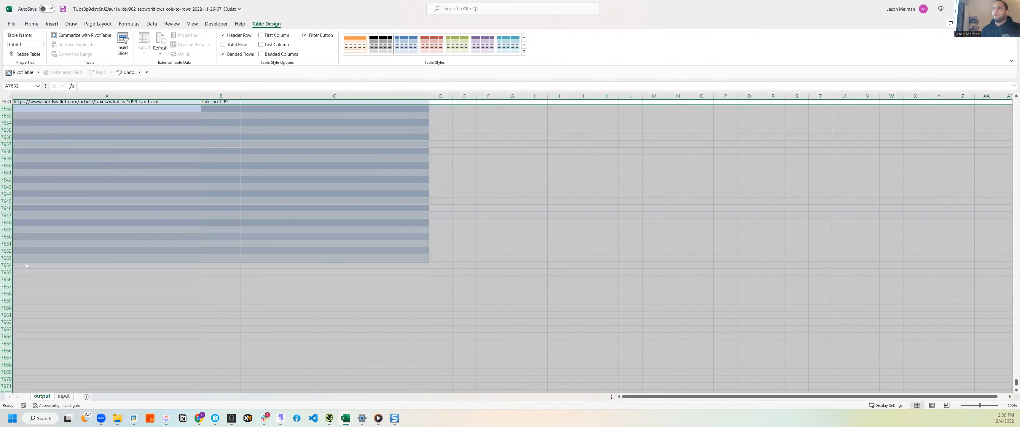
{"action": "key", "text": "ctrl+Home"}
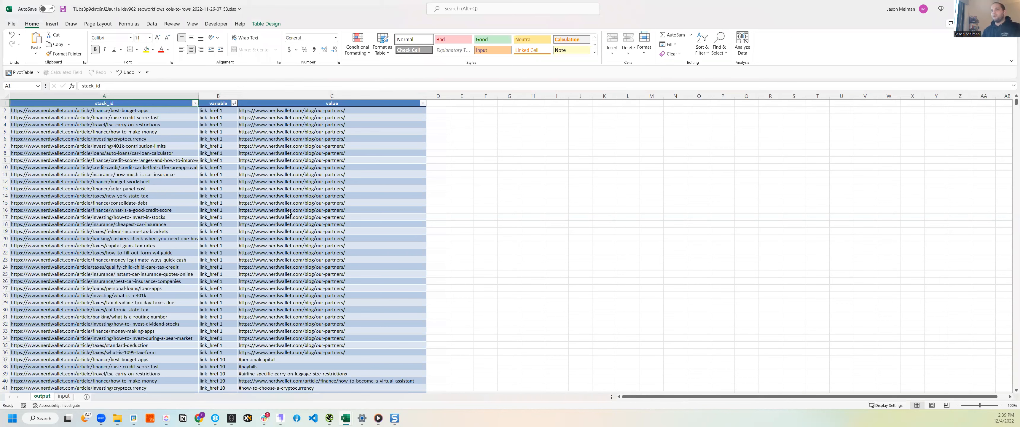
Step: Examine the stack_id, link_href labels and link URLs in the three columns of the cleaned table
{"action": "left_click", "coordinate": [137, 139]}
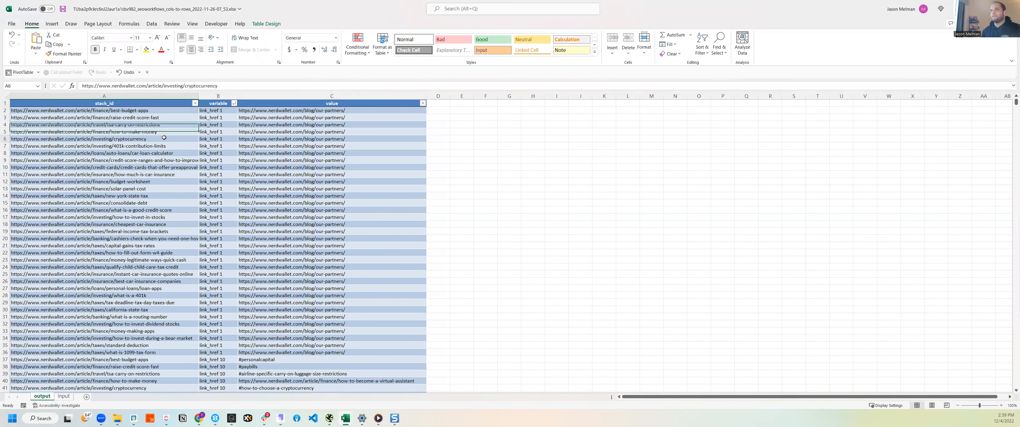
{"action": "scroll", "coordinate": [360, 163], "scroll_direction": "up", "scroll_amount": 1}
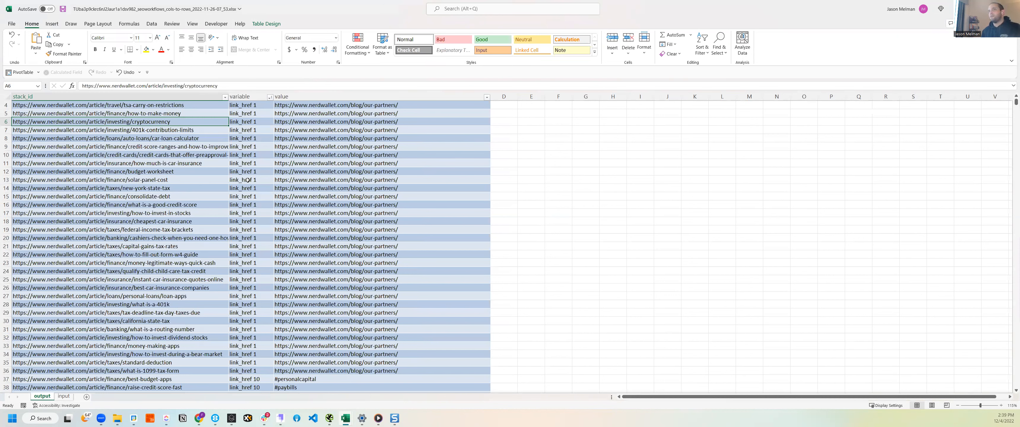
{"action": "scroll", "coordinate": [246, 179], "scroll_direction": "up", "scroll_amount": 1}
{"action": "left_click_drag", "start_coordinate": [251, 113], "coordinate": [250, 221]}
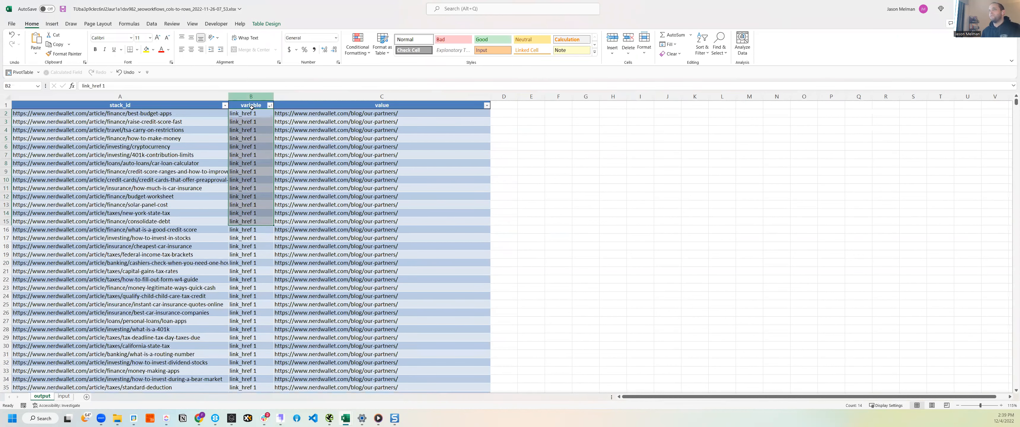
{"action": "left_click", "coordinate": [252, 107]}
{"action": "left_click", "coordinate": [253, 280], "text": "shift"}
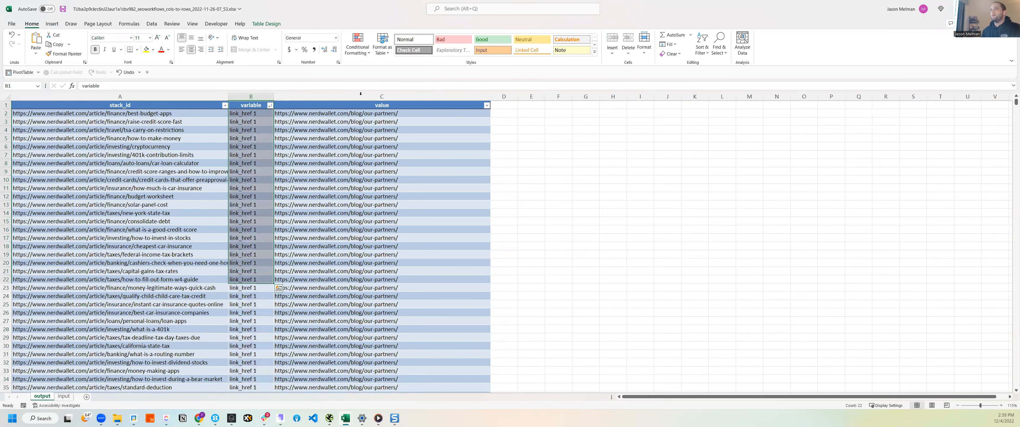
{"action": "left_click", "coordinate": [358, 111]}
{"action": "left_click", "coordinate": [355, 156], "text": "shift"}
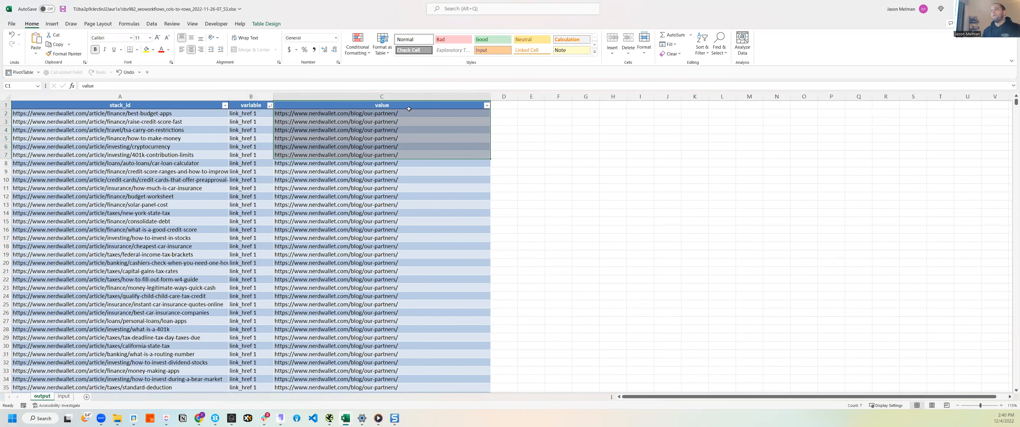
Step: Insert a PivotTable based on the output table in a new worksheet
{"action": "left_click", "coordinate": [307, 141]}
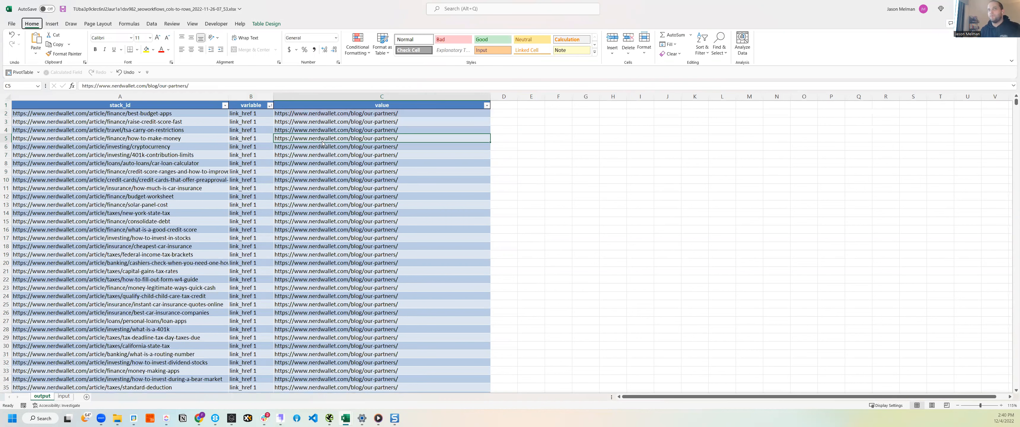
{"action": "key", "text": "alt+n+v"}
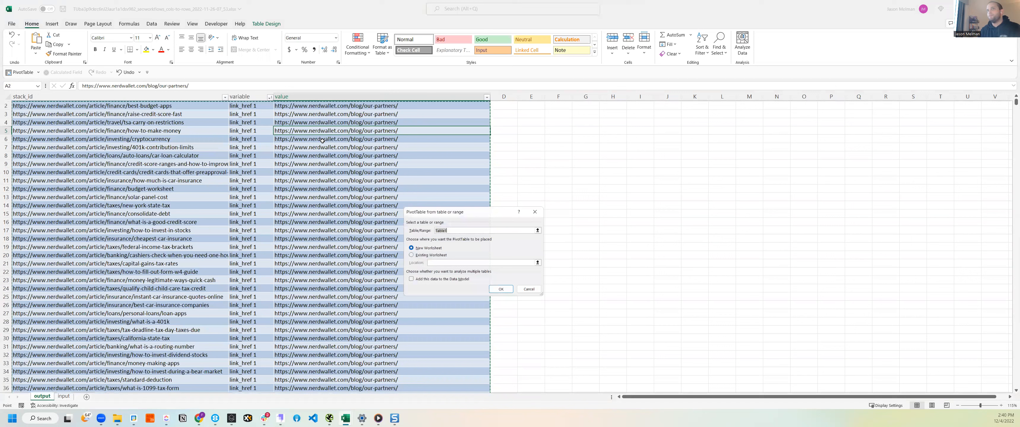
{"action": "key", "text": "Return"}
Step: Put stack_id and value in the PivotTable rows, add the count of value, and collapse the entire stack_id field
{"action": "left_click_drag", "start_coordinate": [911, 143], "coordinate": [929, 344]}
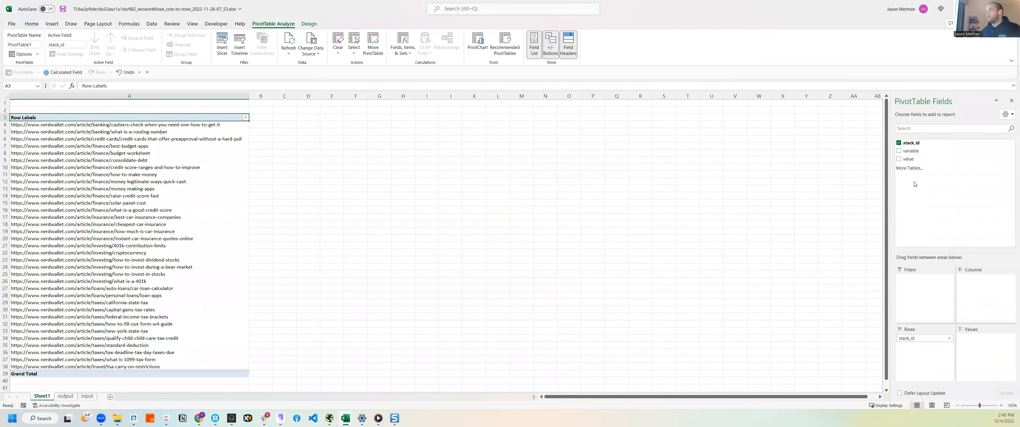
{"action": "left_click_drag", "start_coordinate": [911, 159], "coordinate": [929, 368]}
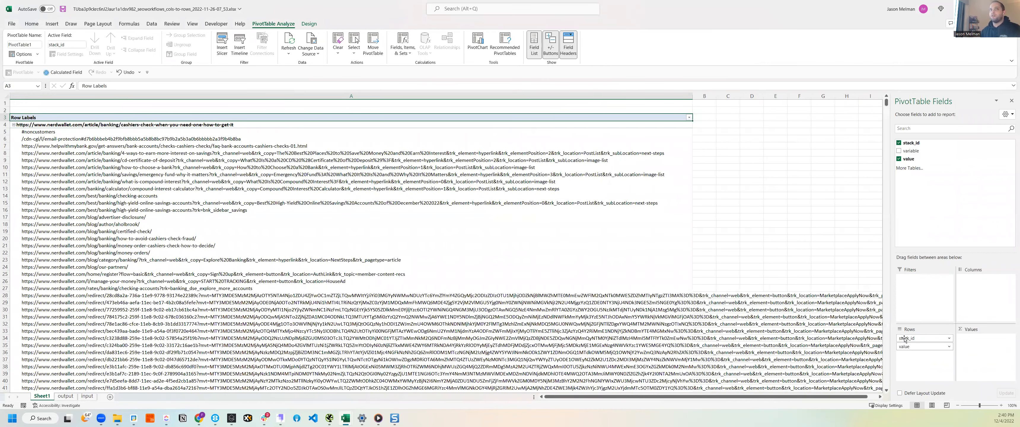
{"action": "right_click", "coordinate": [153, 125]}
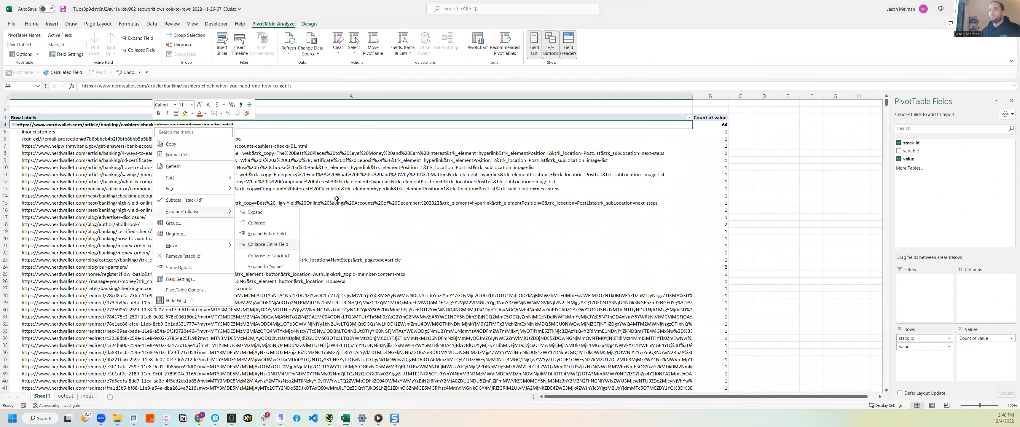
{"action": "left_click", "coordinate": [278, 239]}
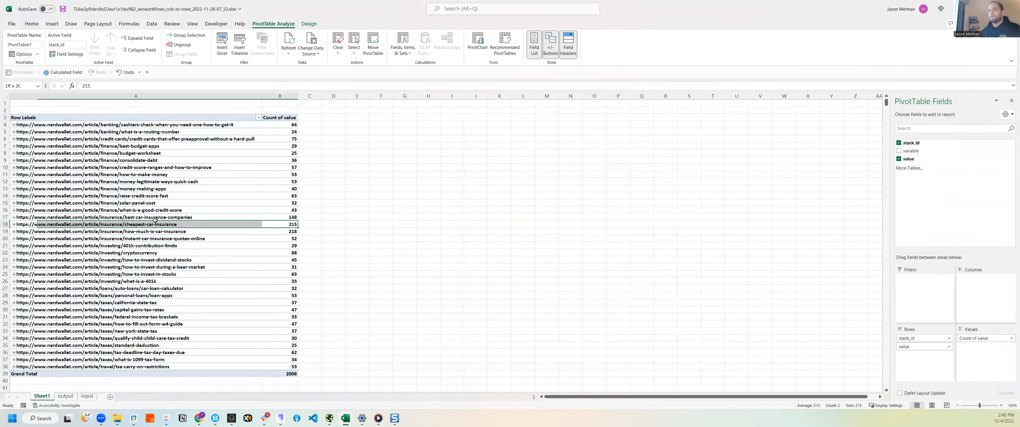
Step: Expand the insurance/best-car-insurance-companies row to review its links and counts, and collapse it again
{"action": "left_click", "coordinate": [9, 217]}
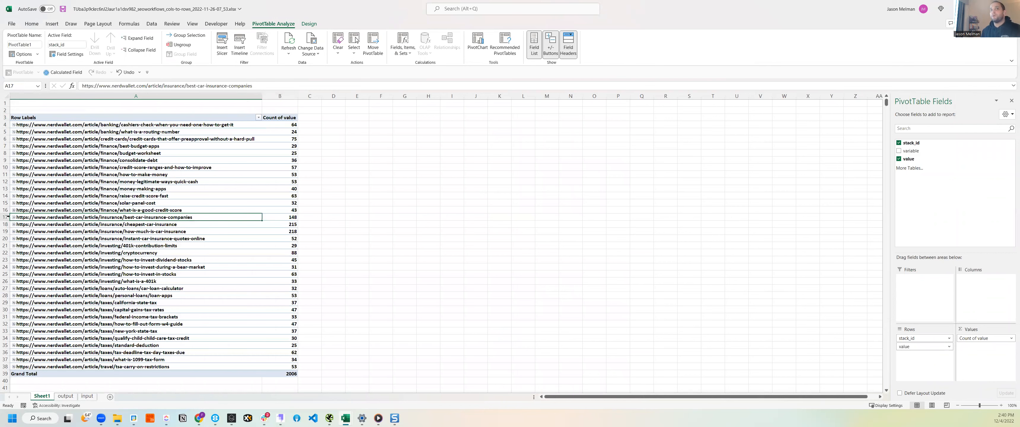
{"action": "left_click", "coordinate": [14, 217]}
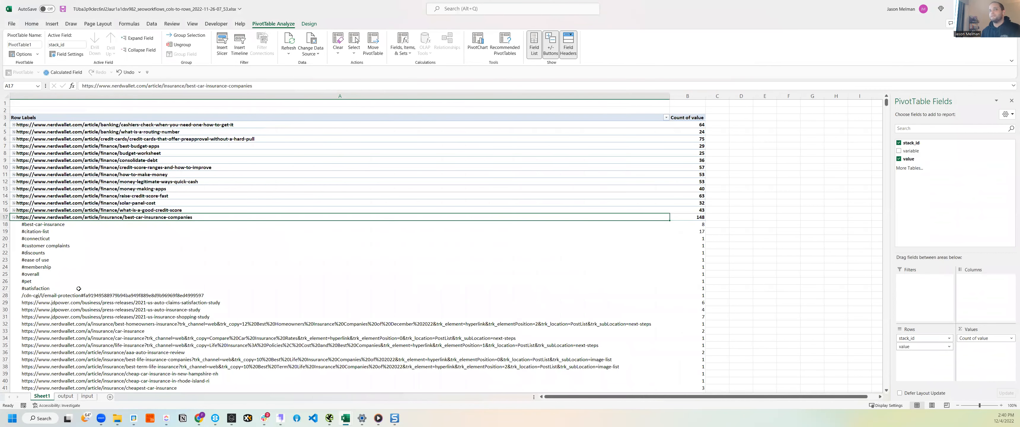
{"action": "scroll", "coordinate": [78, 288], "scroll_direction": "down", "scroll_amount": 5}
{"action": "scroll", "coordinate": [102, 249], "scroll_direction": "up", "scroll_amount": 5}
{"action": "left_click", "coordinate": [14, 217]}
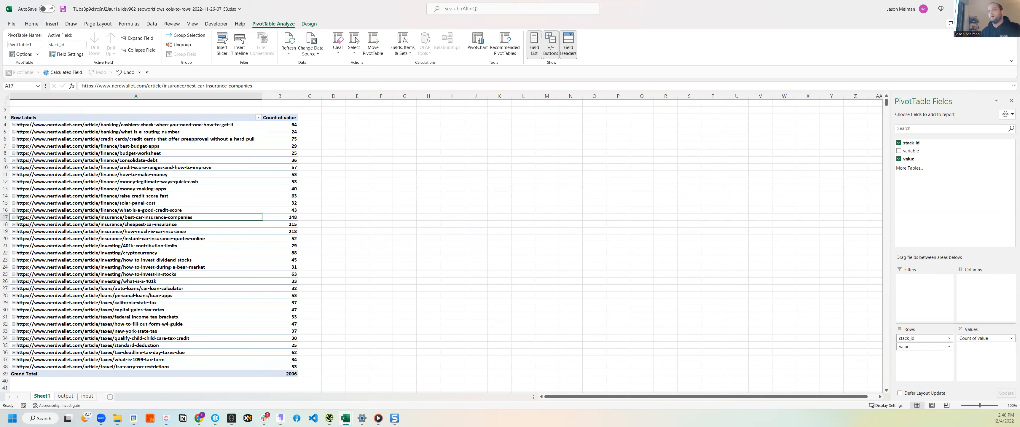
Step: Review the links listed under the finance/best-budget-apps row and their counts, and collapse the row again
{"action": "left_click", "coordinate": [133, 146]}
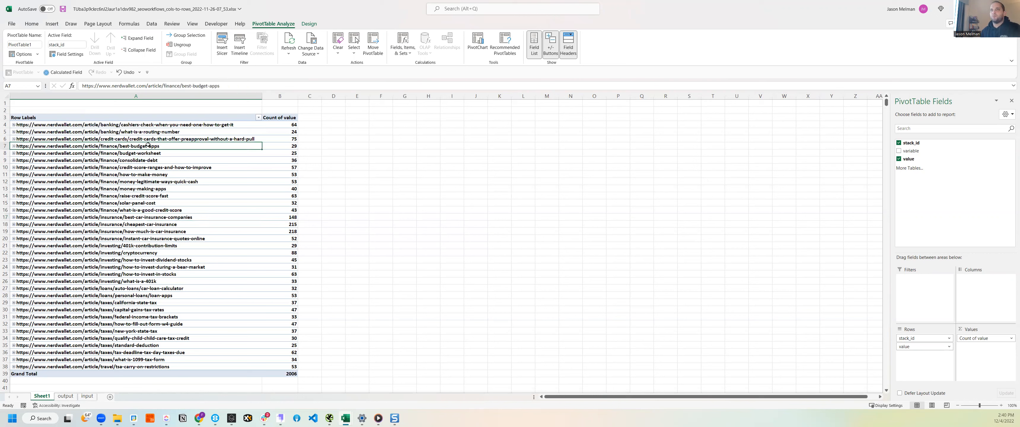
{"action": "left_click", "coordinate": [288, 148]}
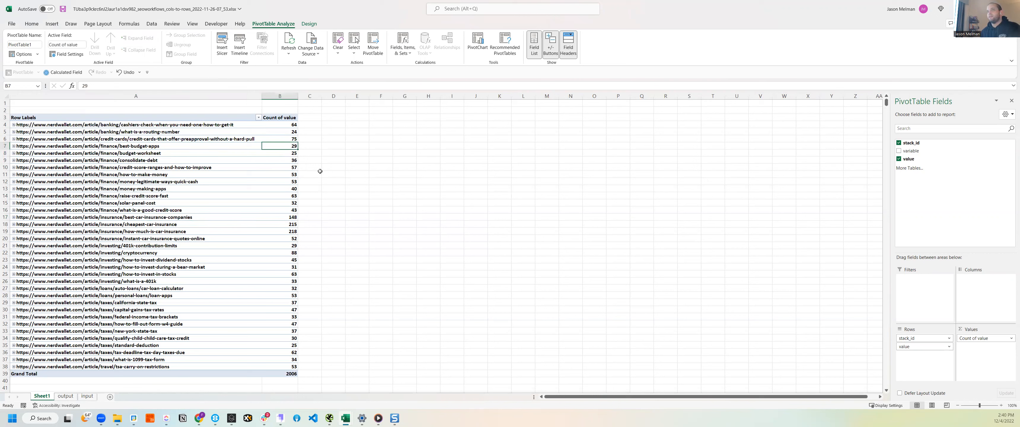
{"action": "left_click", "coordinate": [153, 146]}
{"action": "left_click", "coordinate": [14, 146]}
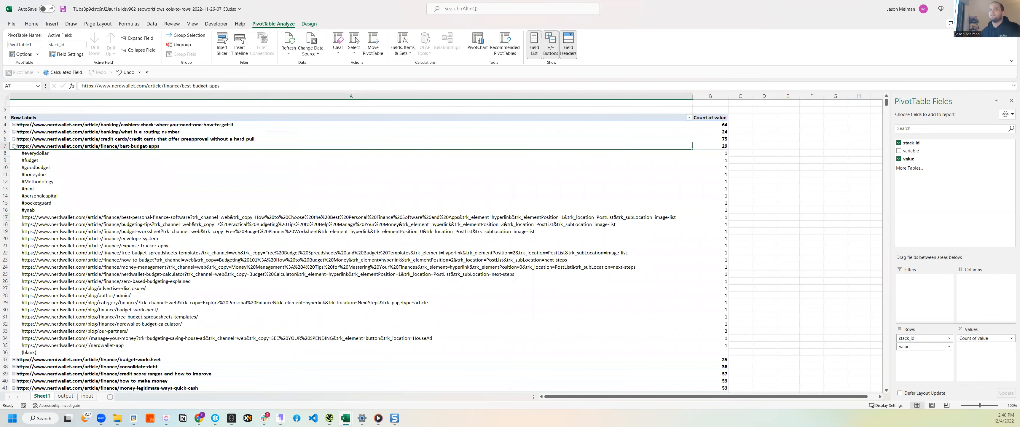
{"action": "left_click_drag", "start_coordinate": [91, 345], "coordinate": [499, 185]}
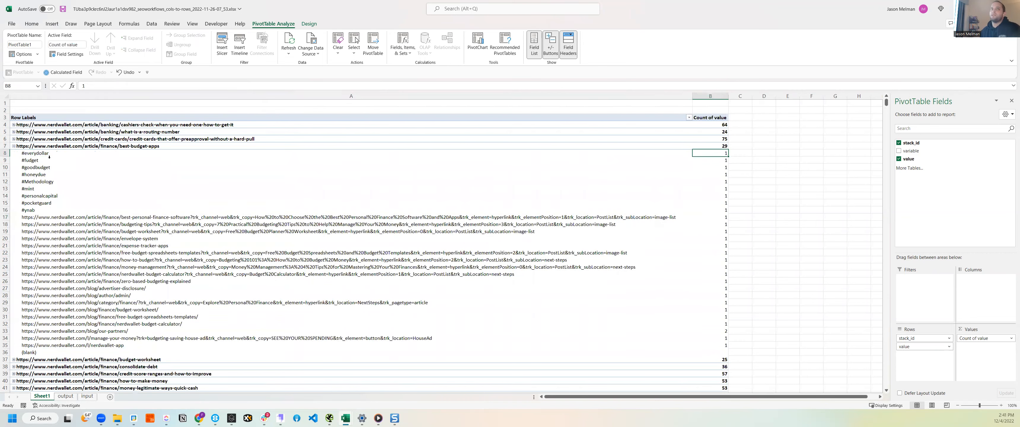
{"action": "left_click", "coordinate": [13, 147]}
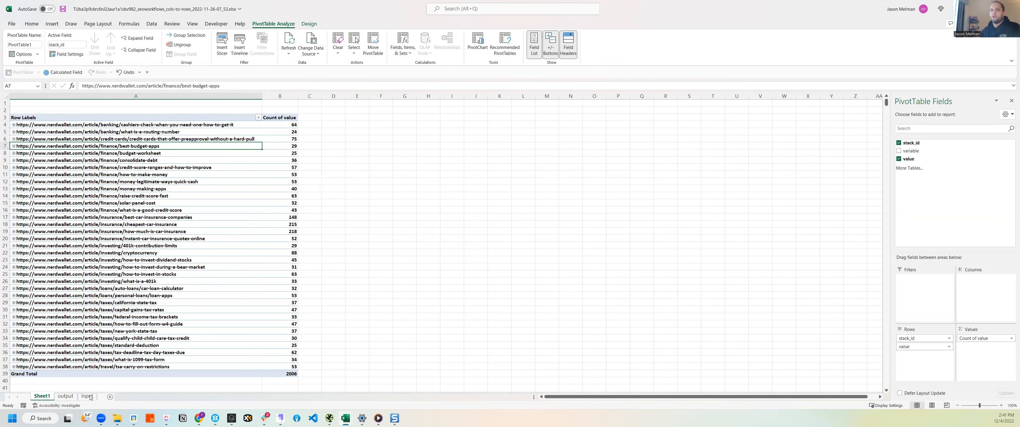
Step: Compare the stacked table on the output sheet with the original many-column layout of the nw_example CSV
{"action": "left_click", "coordinate": [66, 396]}
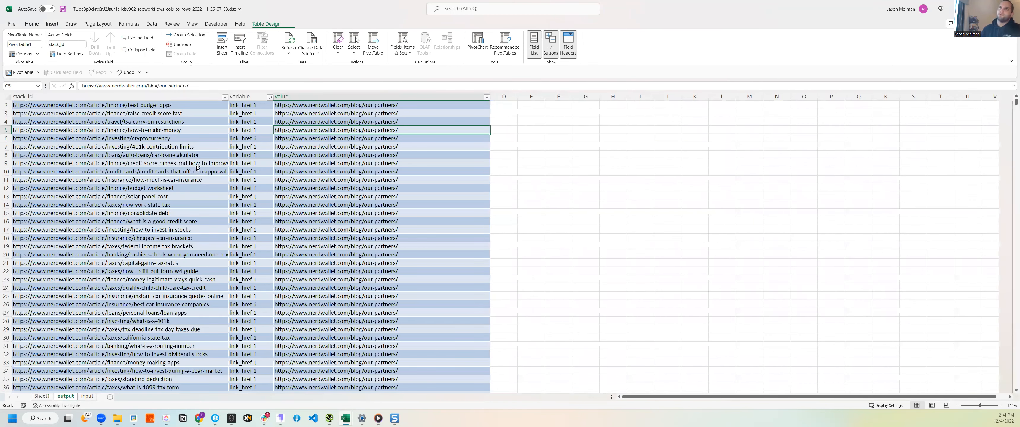
{"action": "key", "text": "ctrl+Home"}
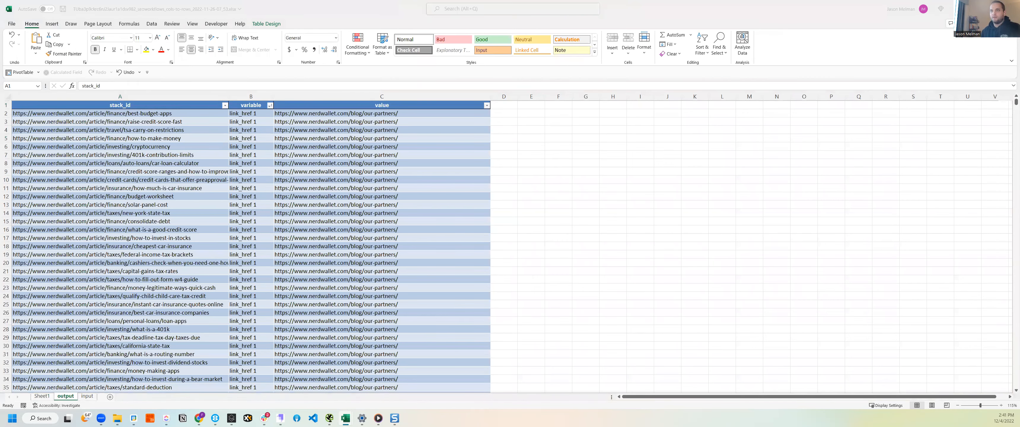
{"action": "key", "text": "alt+Tab"}
{"action": "key", "text": "Up"}
{"action": "key", "text": "Up"}
{"action": "key", "text": "Up"}
{"action": "key", "text": "Up"}
{"action": "key", "text": "Up"}
{"action": "key", "text": "Up"}
{"action": "key", "text": "Up"}
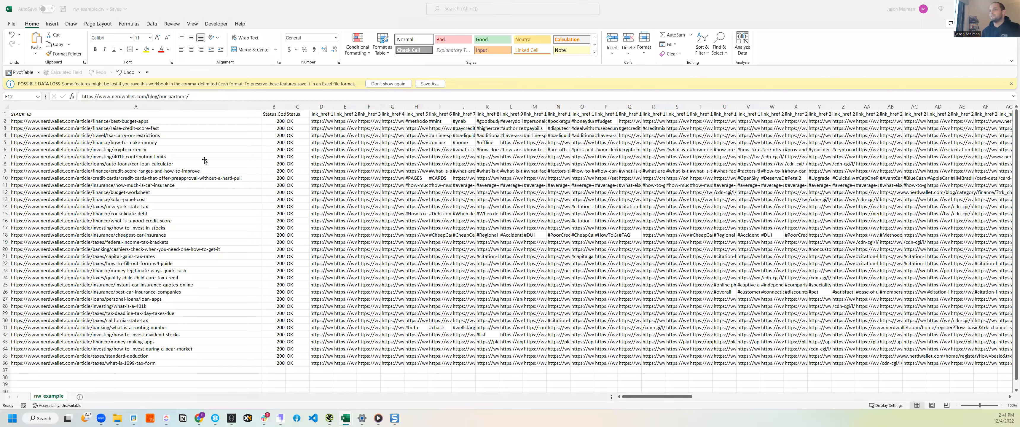
{"action": "key", "text": "alt+Tab"}
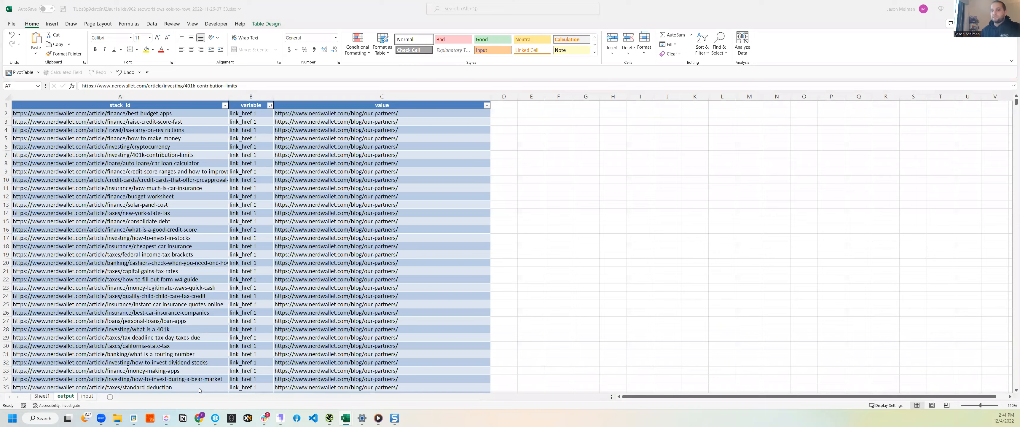
Step: Switch to the SEO Workflows converter page in the browser
{"action": "left_click", "coordinate": [199, 418]}
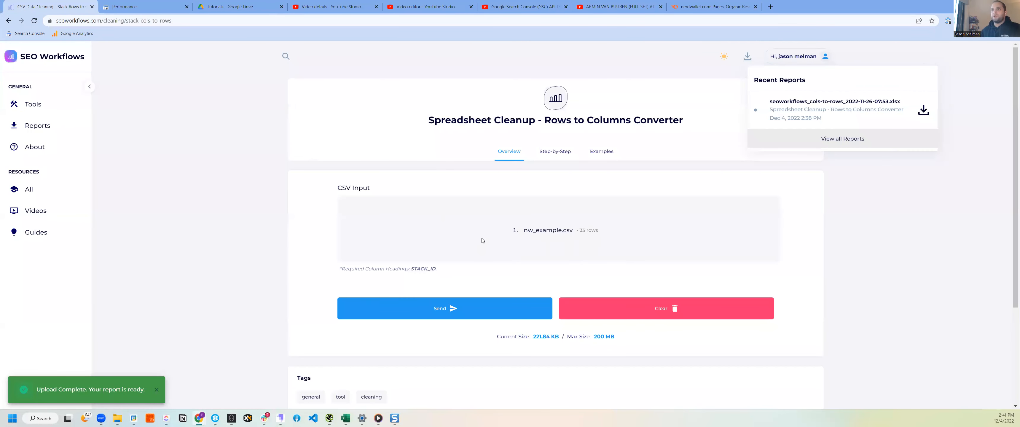